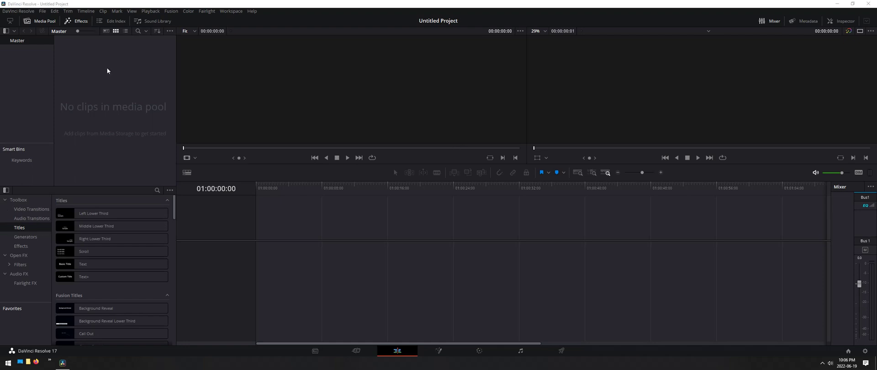
Step: Load the SPARKLE BALL 2022 project settings into the current untitled project, overriding its existing settings
left_click(41, 10)
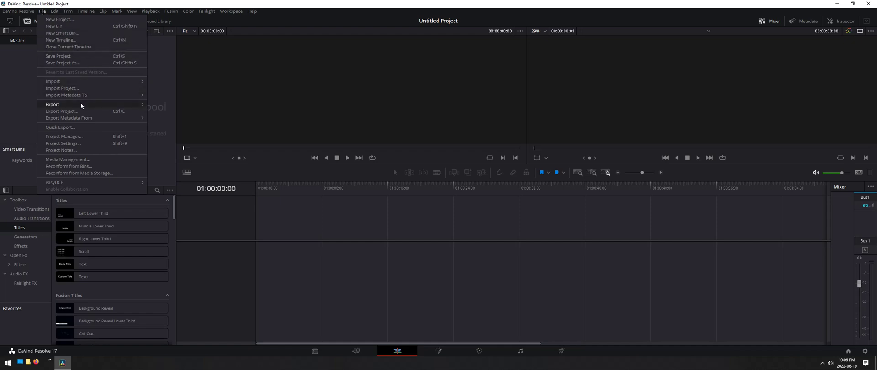
left_click(63, 136)
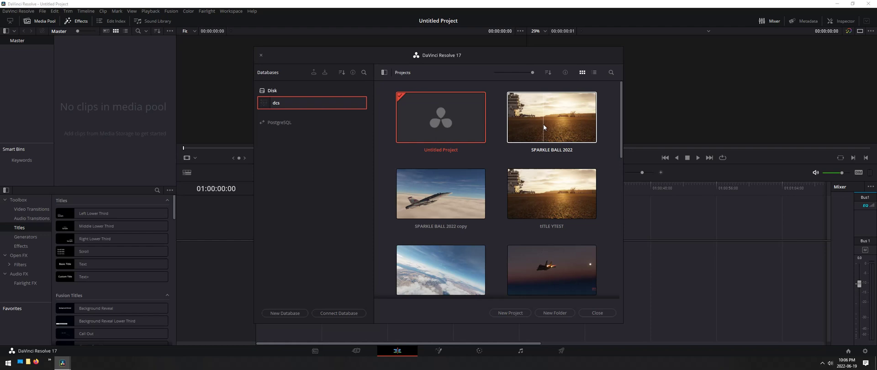
right_click(542, 110)
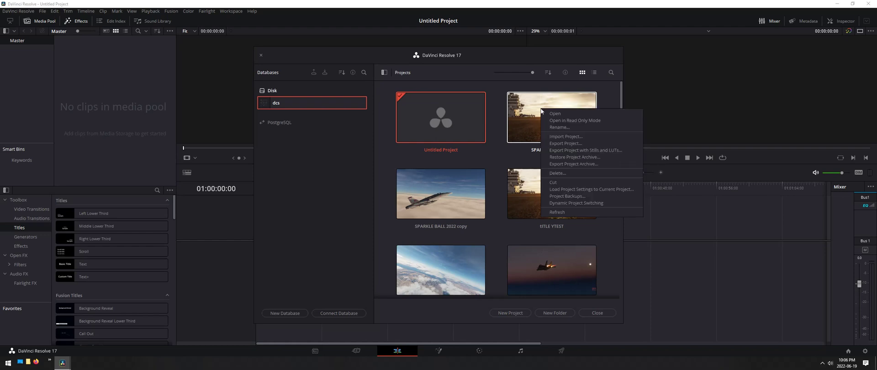
left_click(280, 170)
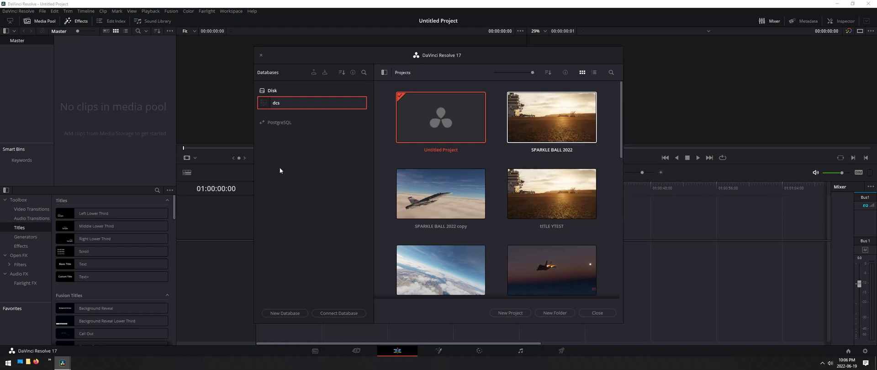
right_click(532, 115)
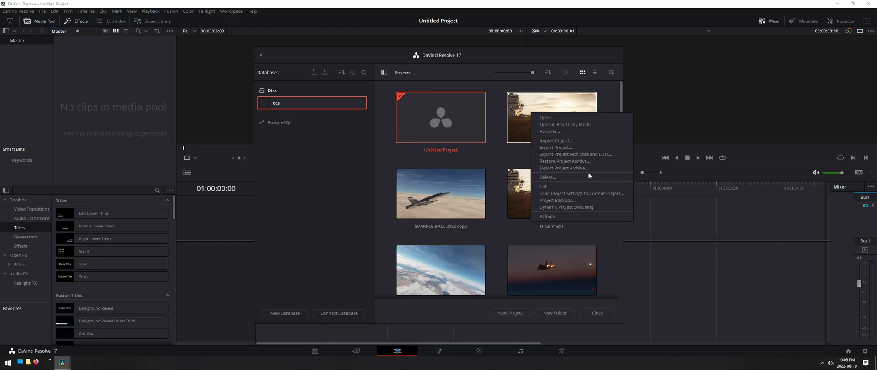
left_click(548, 193)
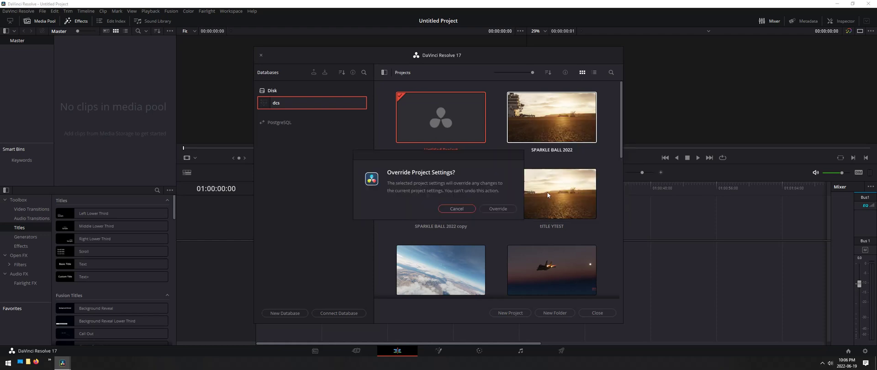
left_click(492, 207)
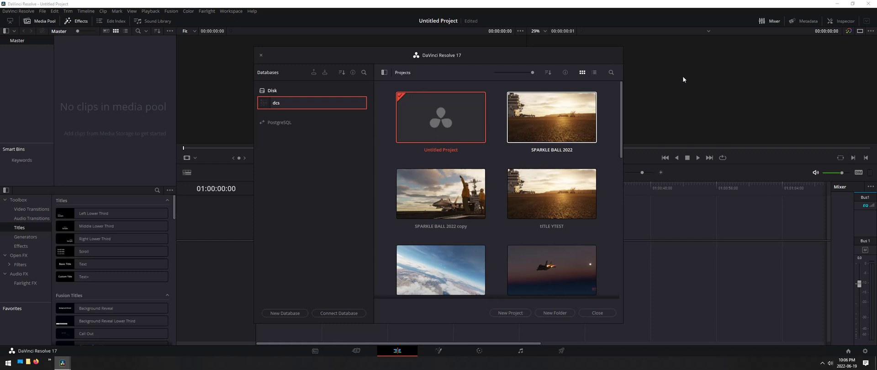
Step: Close the Project Manager window to get back to the empty Edit page
left_click(596, 312)
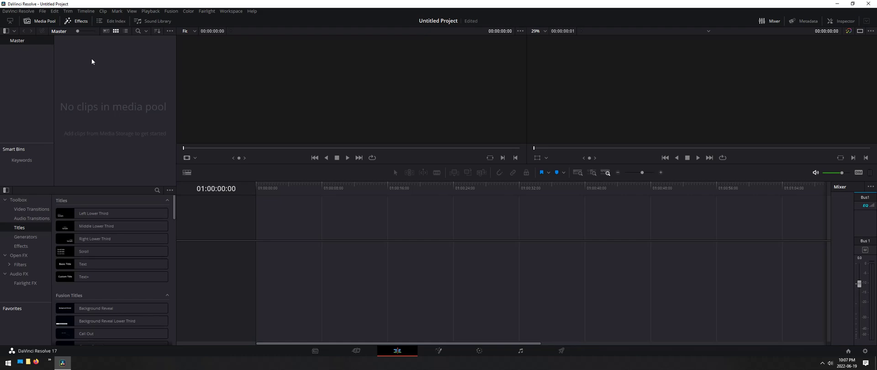
Step: Import the Digital Combat Simulator cockpit clip into the media pool and drop it onto a new Timeline 1
right_click(81, 64)
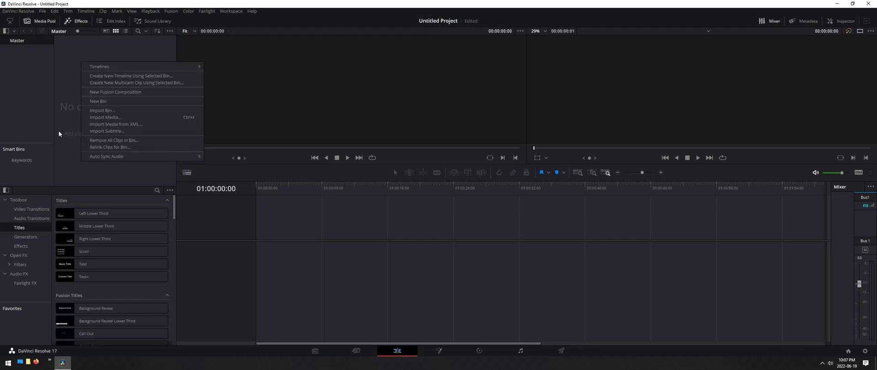
left_click(102, 117)
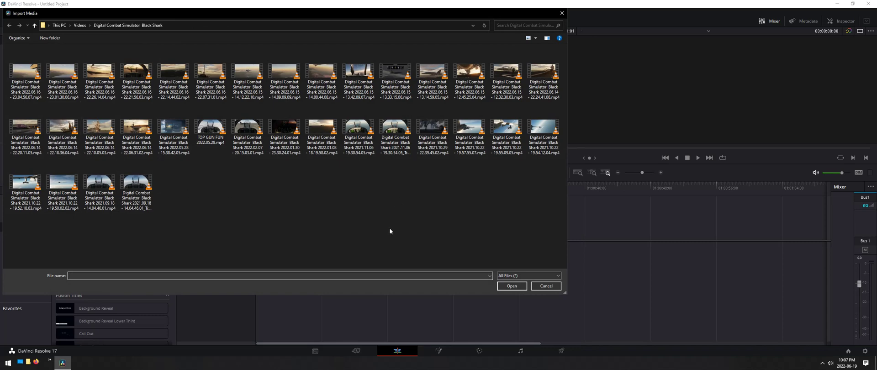
double_click(357, 71)
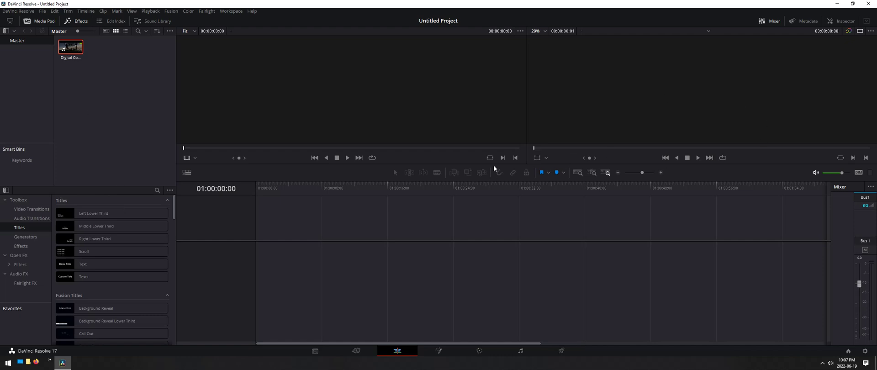
left_click_drag(67, 55, 257, 261)
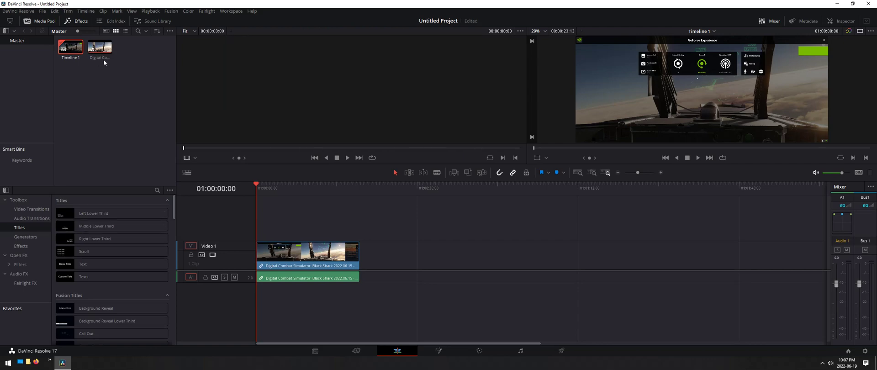
Step: Load the cockpit clip into the source viewer, rewind it to the first frame and play it
left_click_drag(96, 48, 284, 94)
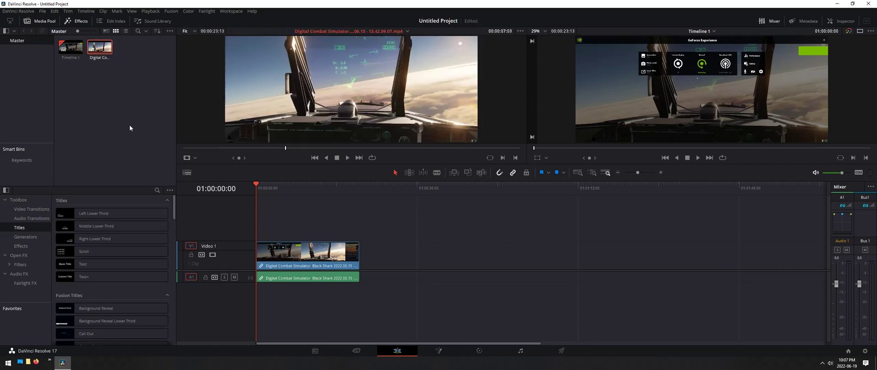
mouse_move(373, 136)
mouse_move(412, 124)
left_click_drag(287, 149, 182, 149)
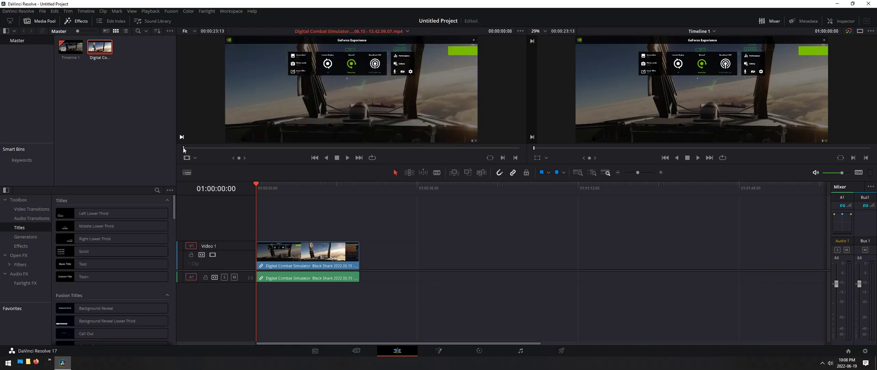
left_click(347, 157)
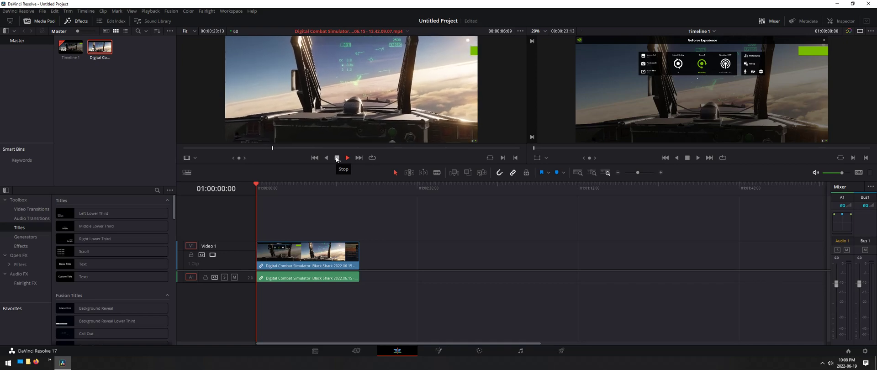
left_click(336, 158)
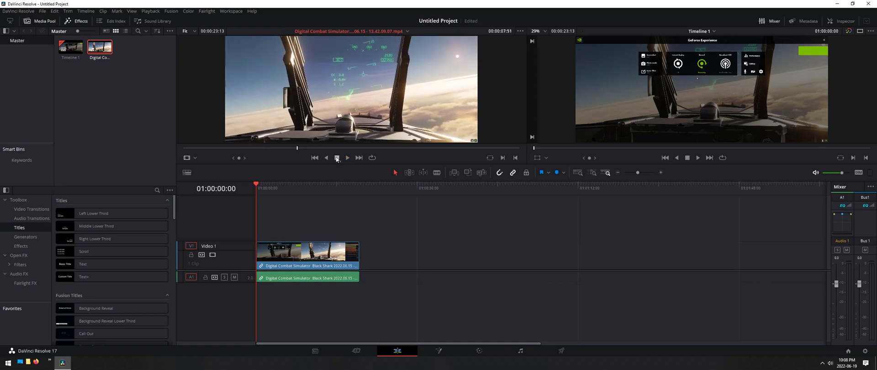
Step: Mark an in point, nudge it earlier, reset it, and park the playhead near six seconds
right_click(297, 149)
left_click(307, 163)
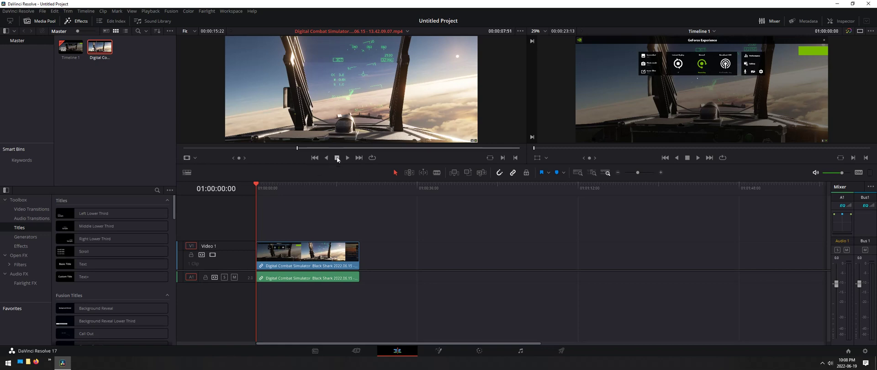
mouse_move(296, 148)
left_mouse_down()
mouse_move(256, 147)
mouse_move(280, 149)
left_mouse_up()
right_click(274, 147)
left_click(292, 156)
left_click(279, 148)
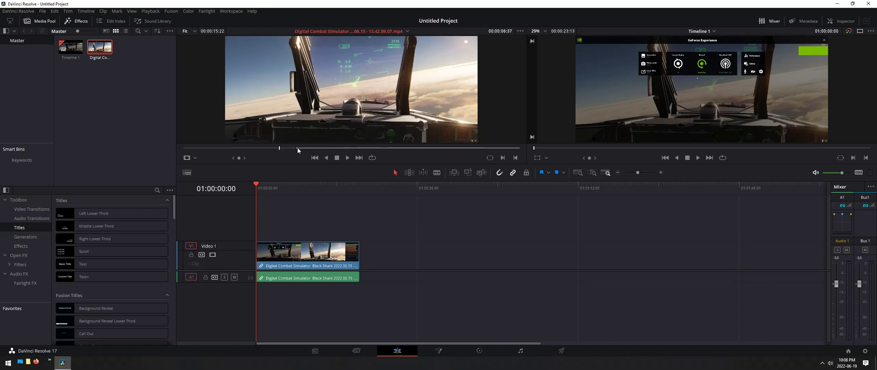
Step: Clear all markers from the source clip and replay it from about five seconds
right_click(297, 147)
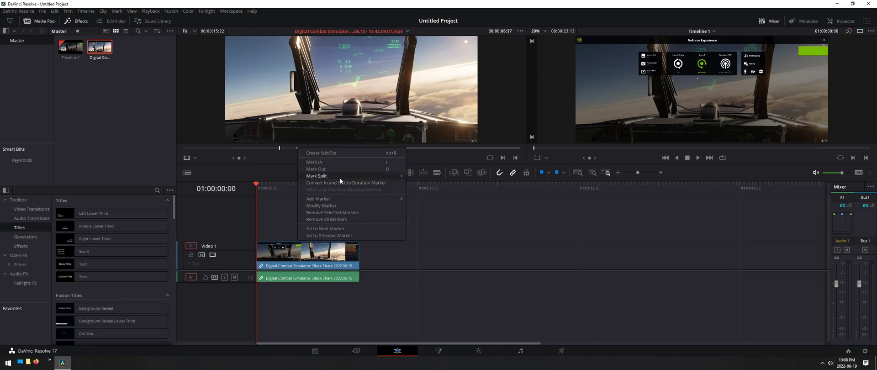
left_click(342, 213)
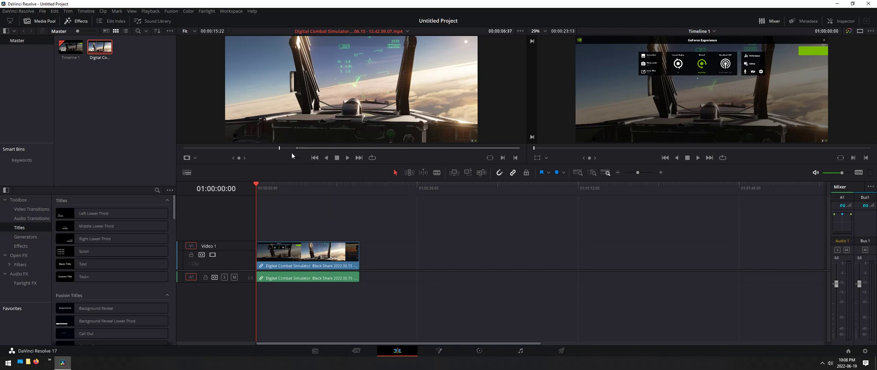
right_click(296, 146)
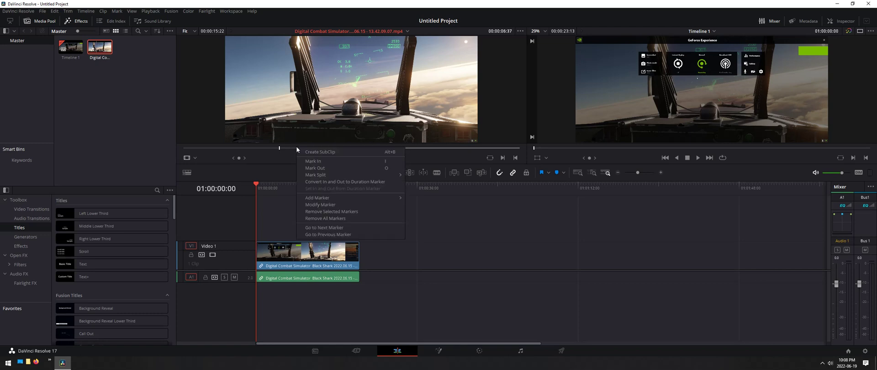
left_click(315, 214)
left_click_drag(292, 151, 268, 151)
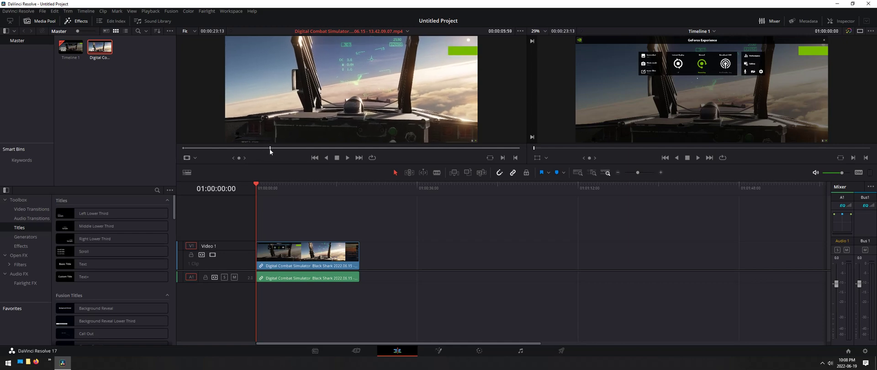
left_click(346, 158)
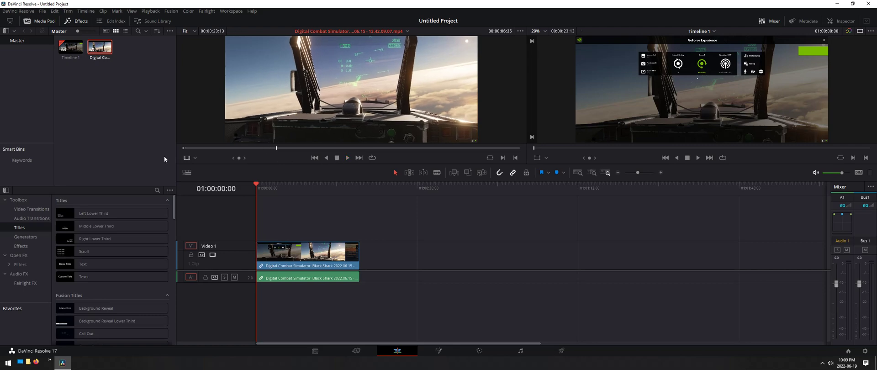
Step: Mark in and out points around the shot to keep in the source clip
right_click(276, 150)
left_click(289, 156)
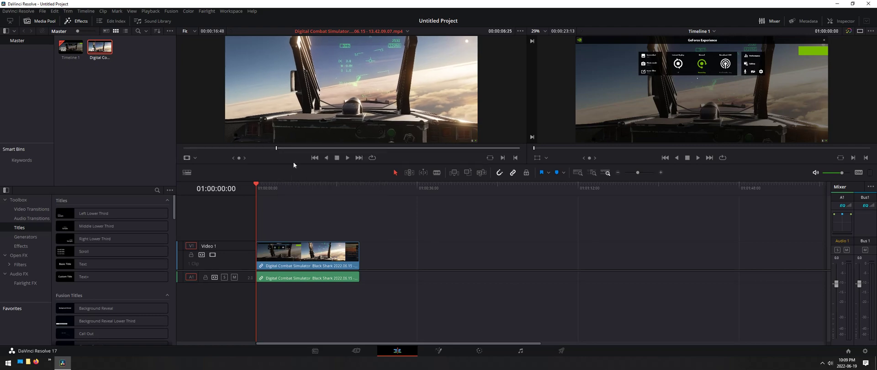
left_click(347, 157)
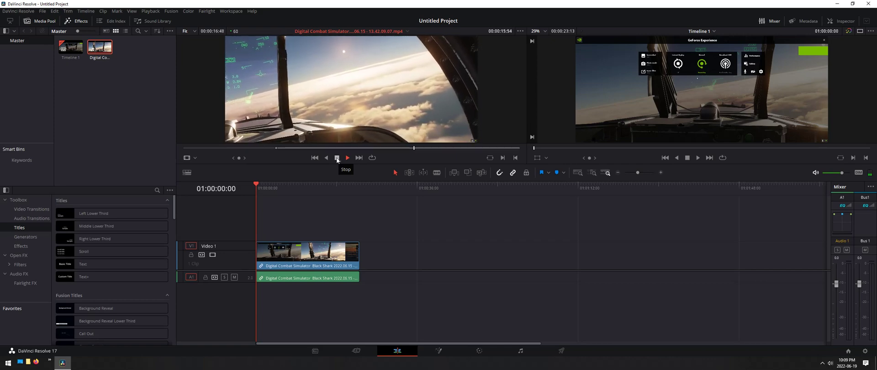
left_click(337, 158)
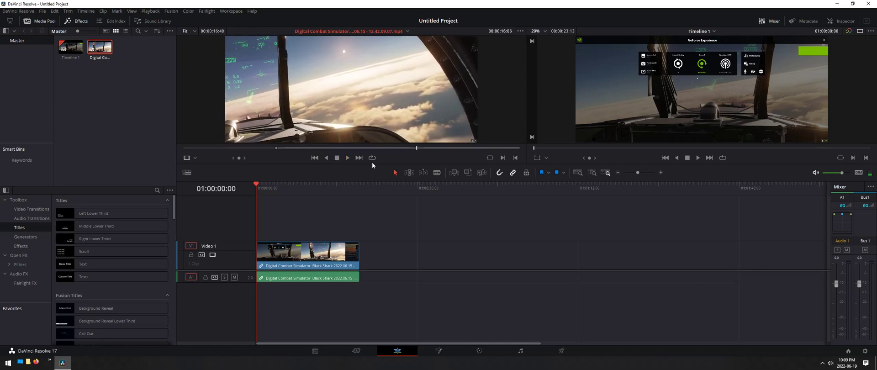
right_click(417, 149)
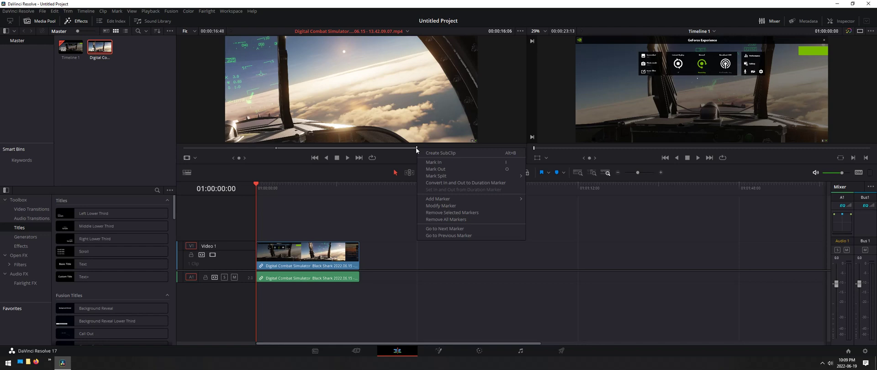
left_click(443, 169)
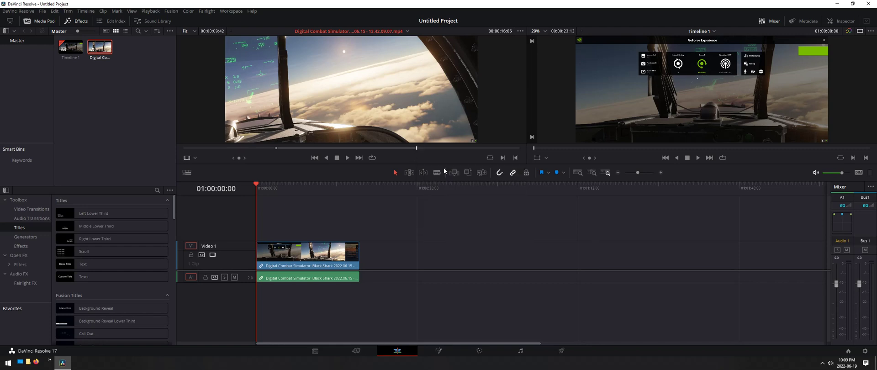
Step: Create a subclip named 'Sun and fun' from the marked range
right_click(328, 147)
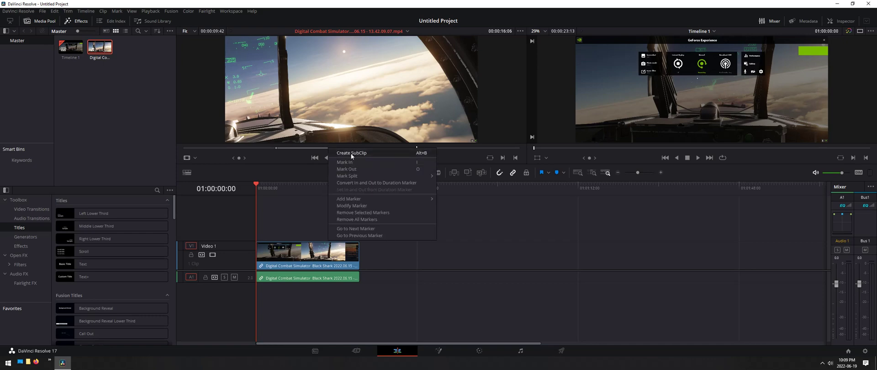
left_click(351, 152)
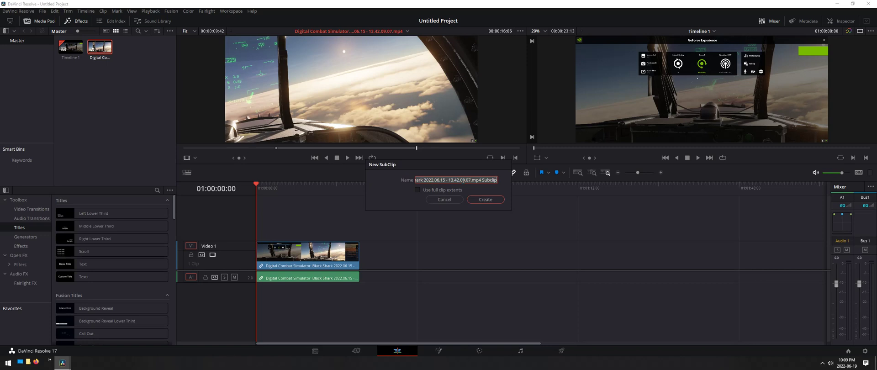
type("Sun and fun")
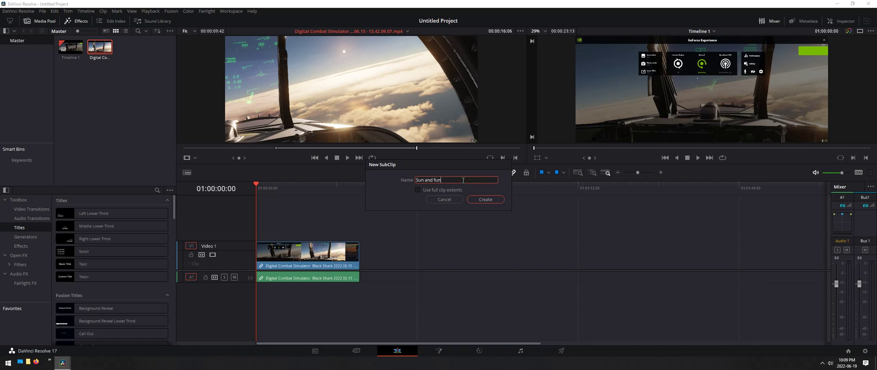
left_click(485, 199)
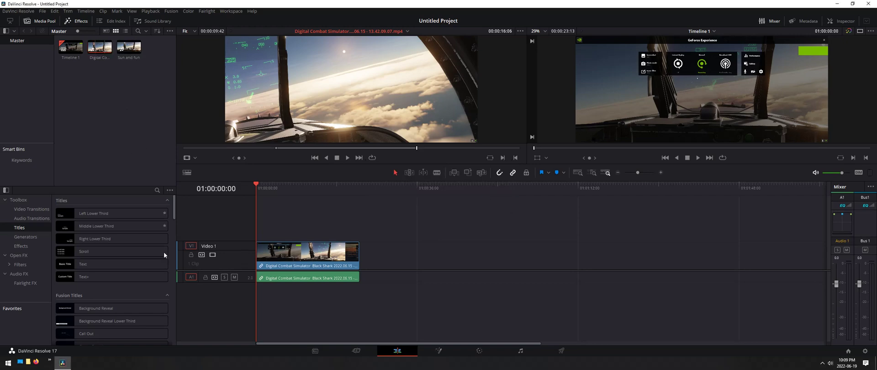
Step: Swap the full-length timeline clip for the 'Sun and fun' subclip at the start of V1 and play it
left_click(307, 249)
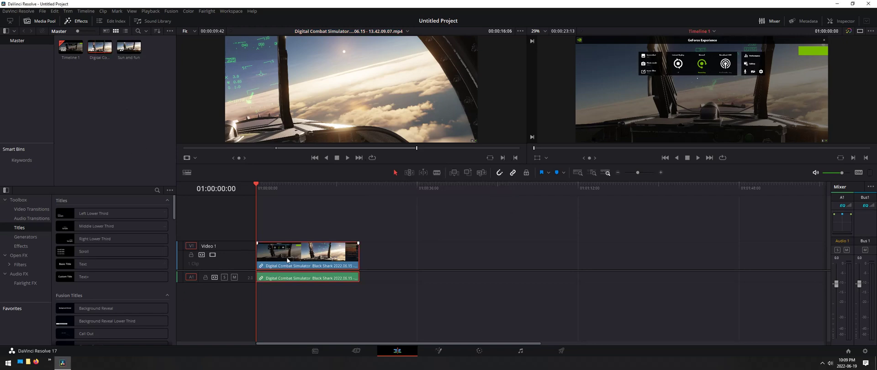
key("Delete")
left_click(129, 49)
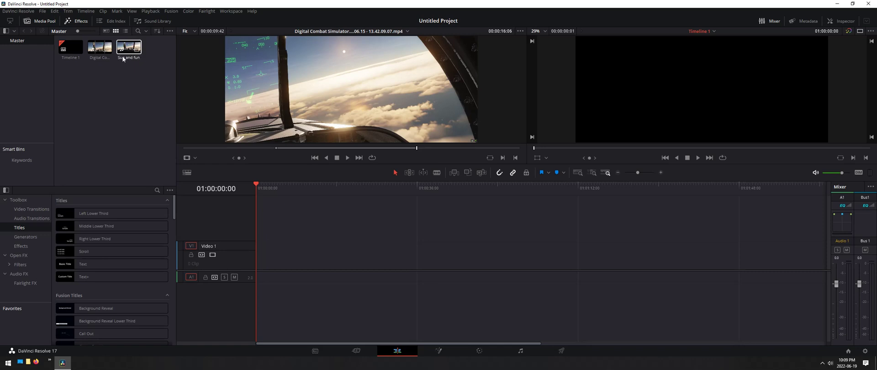
left_click_drag(128, 49, 272, 289)
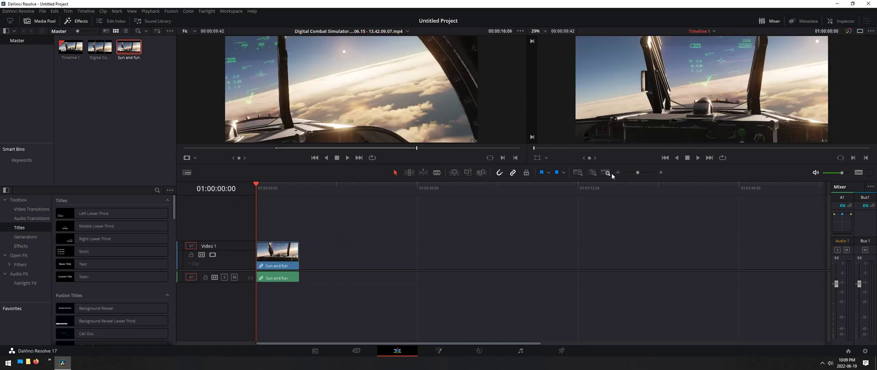
left_click(697, 158)
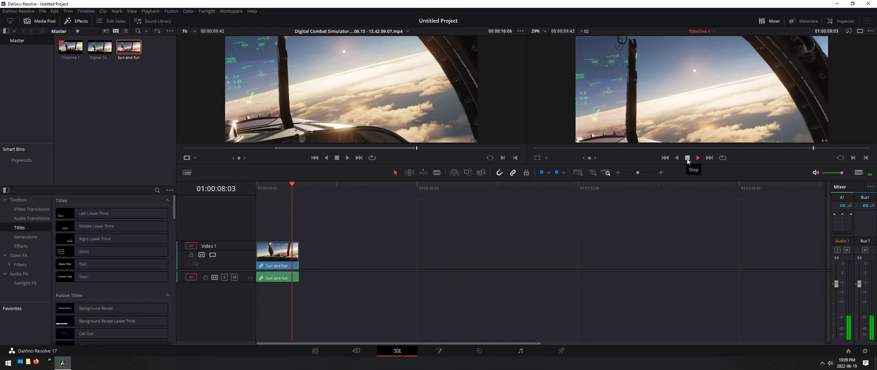
left_click(687, 158)
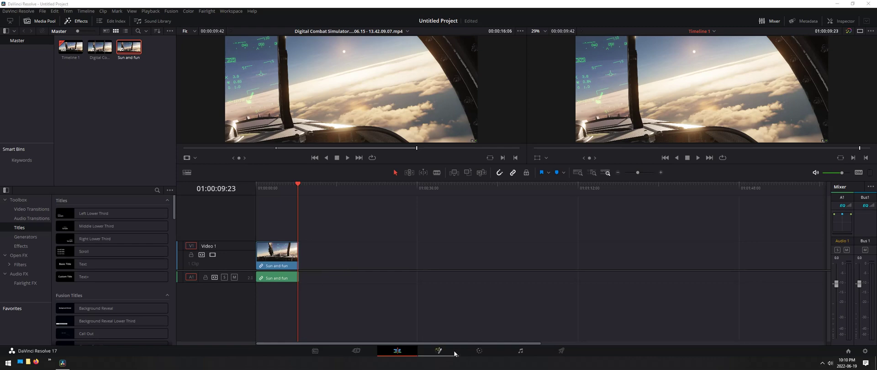
Step: Visit the Fusion page, return to Edit, then open the Color page on the Sun and fun clip
left_click(438, 352)
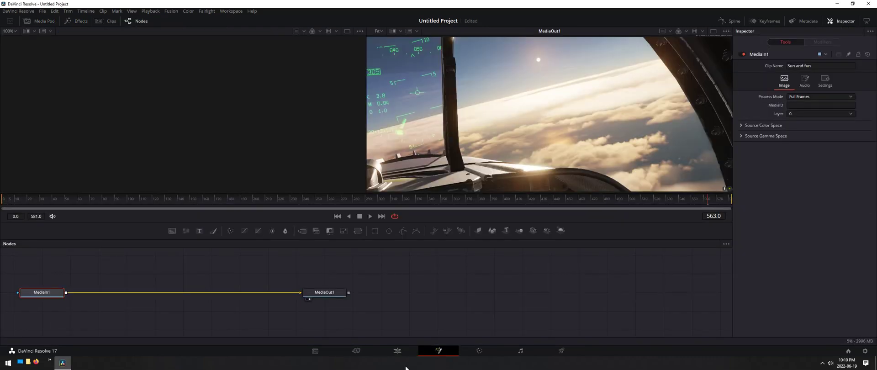
left_click(398, 353)
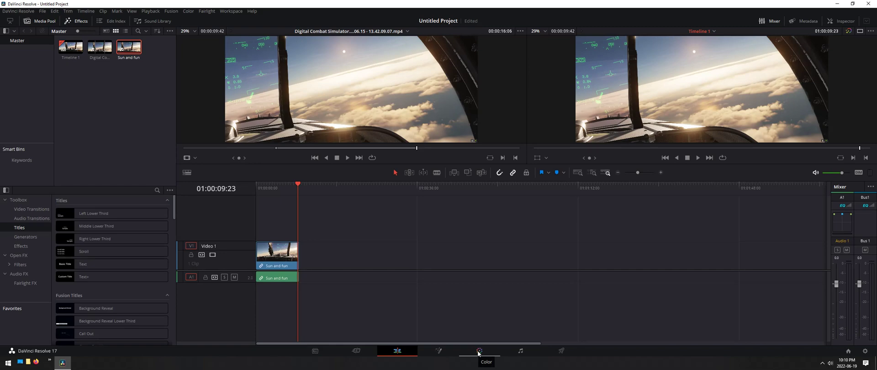
left_click(478, 352)
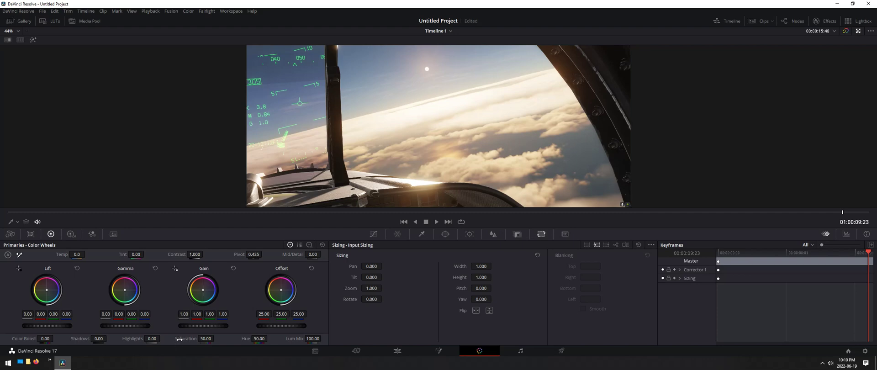
mouse_move(198, 324)
left_mouse_down()
mouse_move(220, 325)
mouse_move(195, 325)
left_mouse_up()
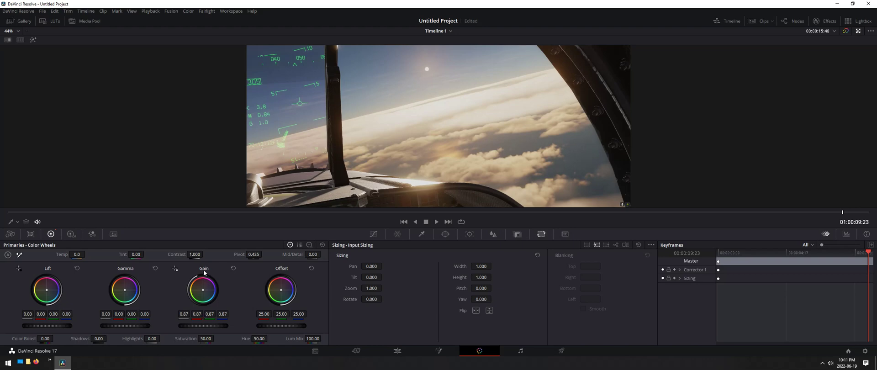
left_click(234, 269)
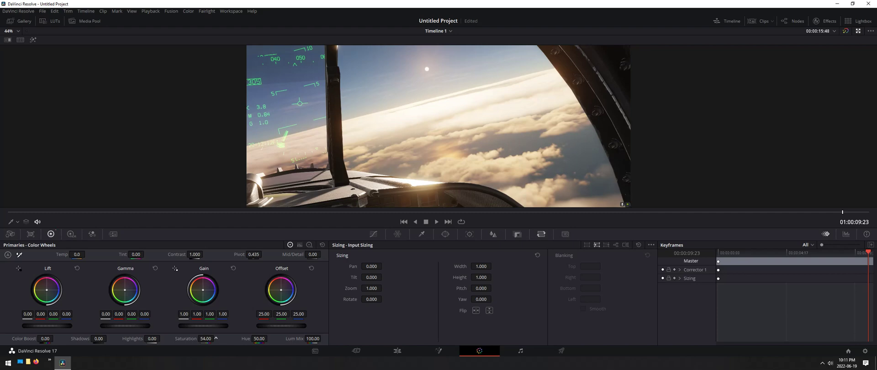
Step: Adjust the Primaries Saturation field from 50 up to 61.00
left_click_drag(216, 338, 215, 339)
scroll(216, 338, "up", 1)
scroll(216, 338, "down", 1)
scroll(206, 339, "down", 5)
Step: On the Edit page, play the graded Sun and fun clip from 01:00:00:00, then return the playhead there
left_click(397, 351)
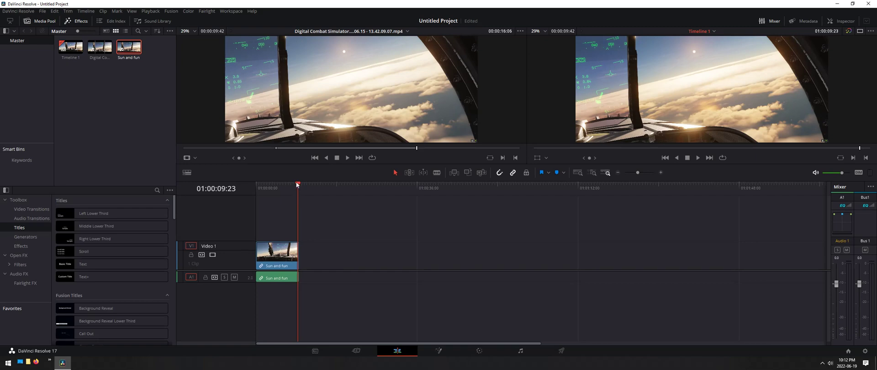
left_click_drag(296, 181, 256, 185)
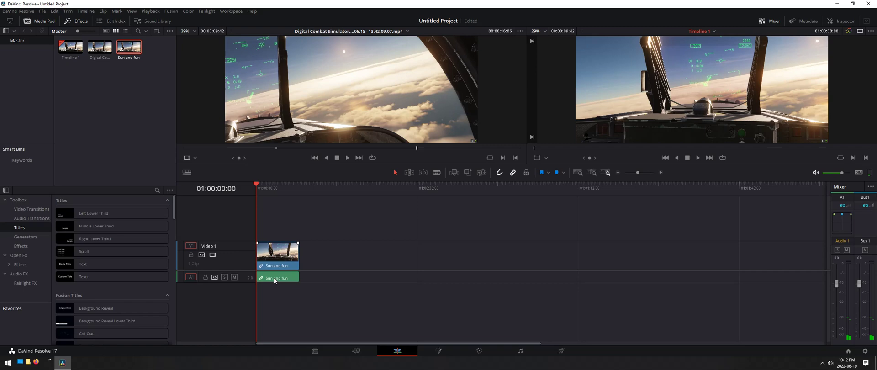
left_click(698, 157)
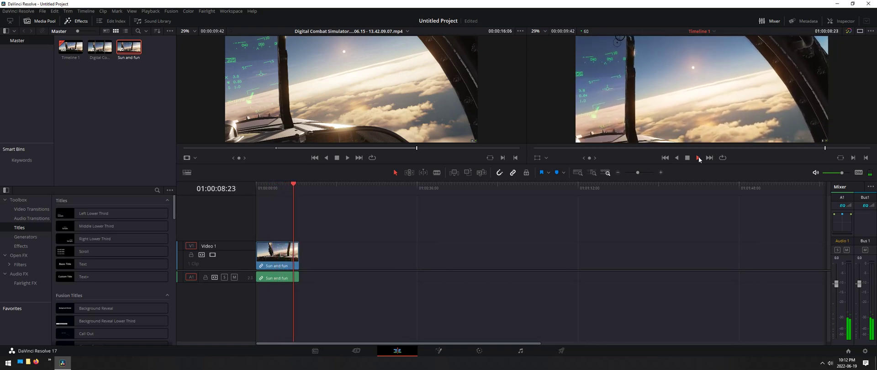
left_click(696, 158)
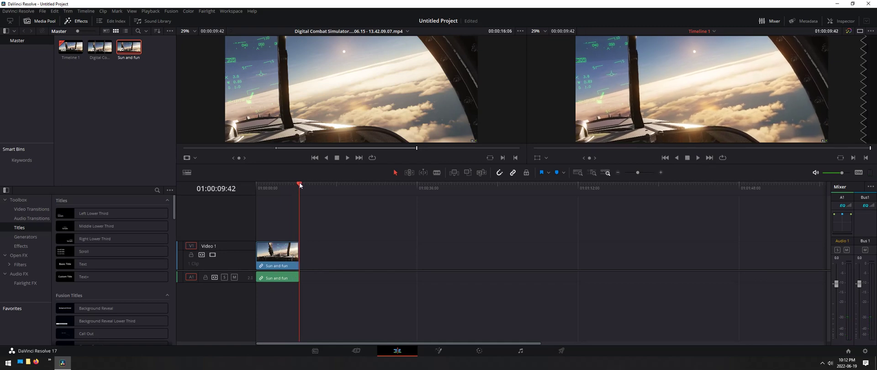
left_click_drag(300, 185, 256, 185)
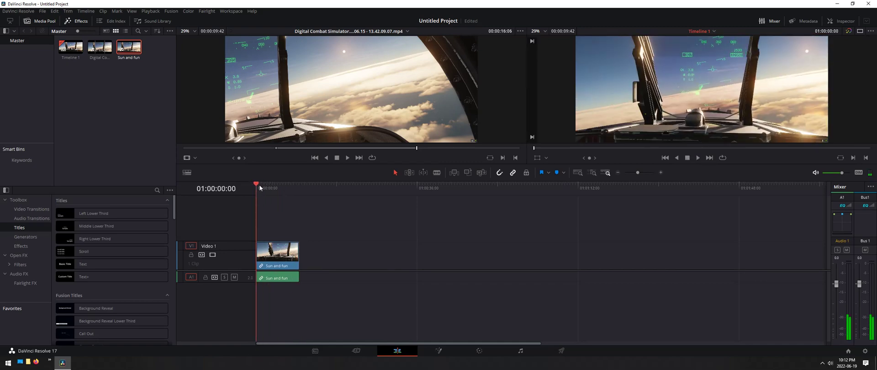
Step: On the Color page, drag the Sun and fun clip's saturation to 100.00, then switch back to Edit
left_click(478, 353)
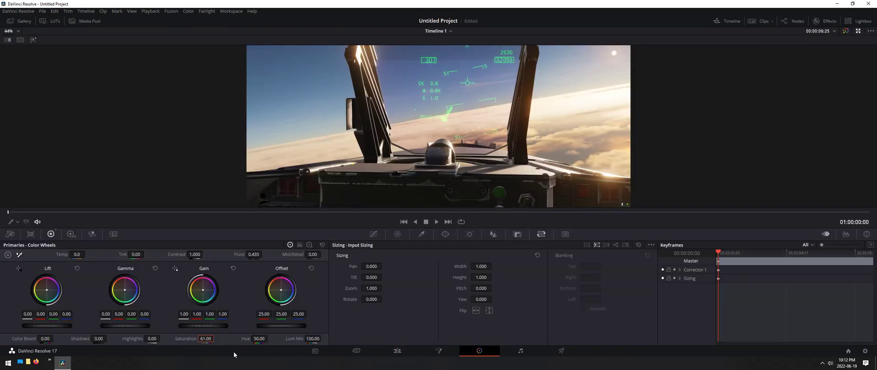
left_click_drag(200, 339, 215, 338)
left_click(397, 351)
mouse_move(308, 135)
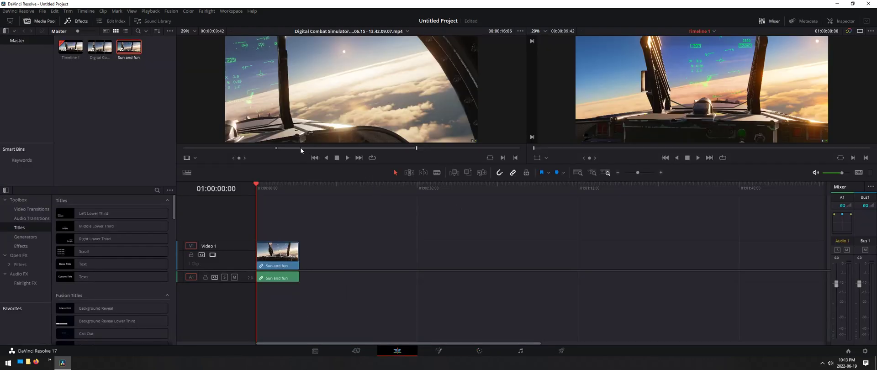
left_click_drag(417, 151, 276, 152)
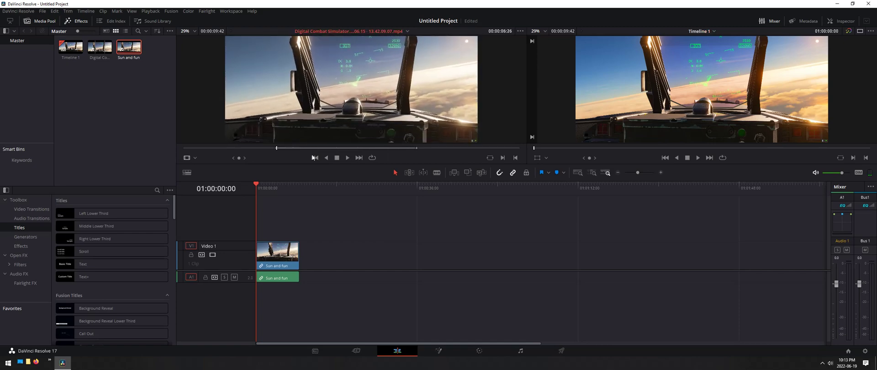
left_click(347, 158)
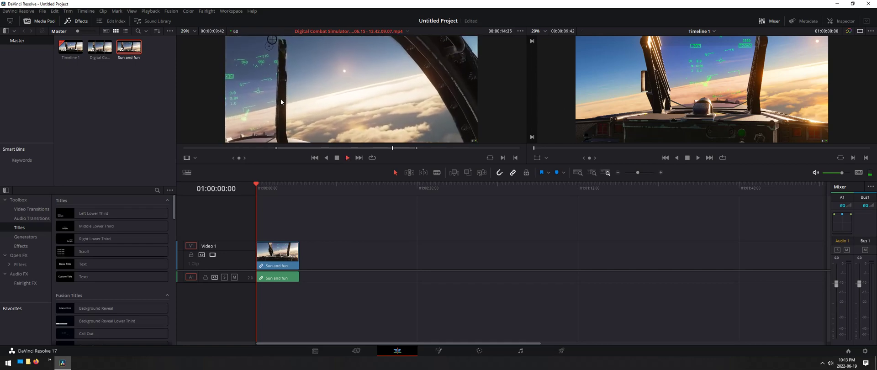
left_click(346, 158)
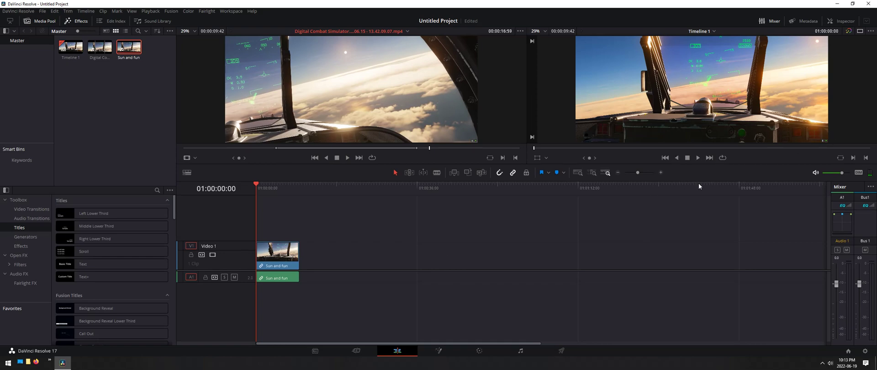
left_click(697, 158)
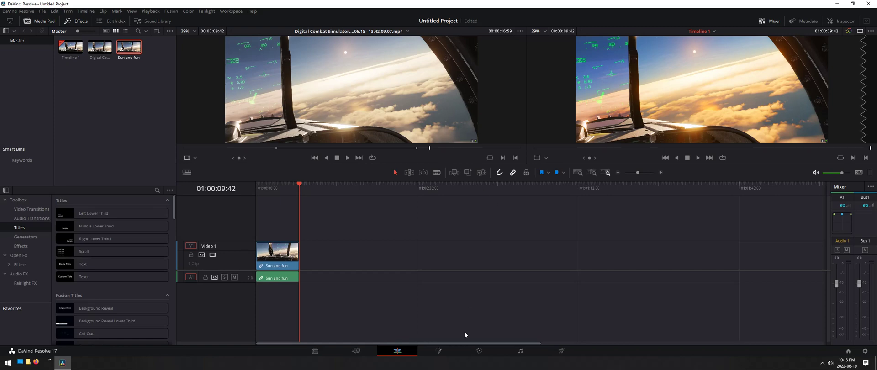
left_click(479, 351)
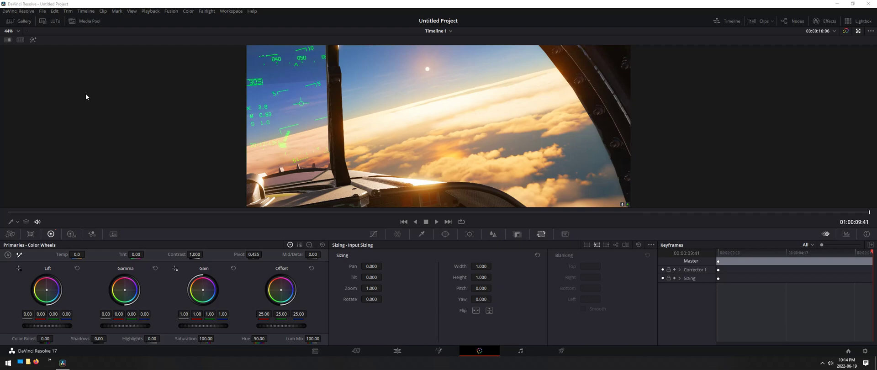
left_click(397, 351)
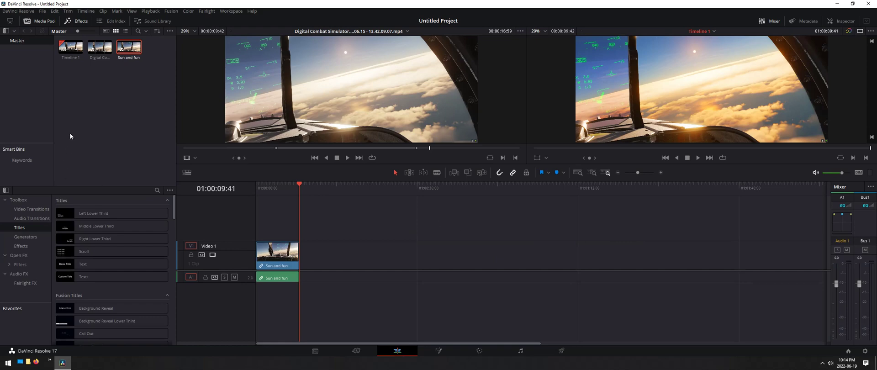
left_click(91, 103)
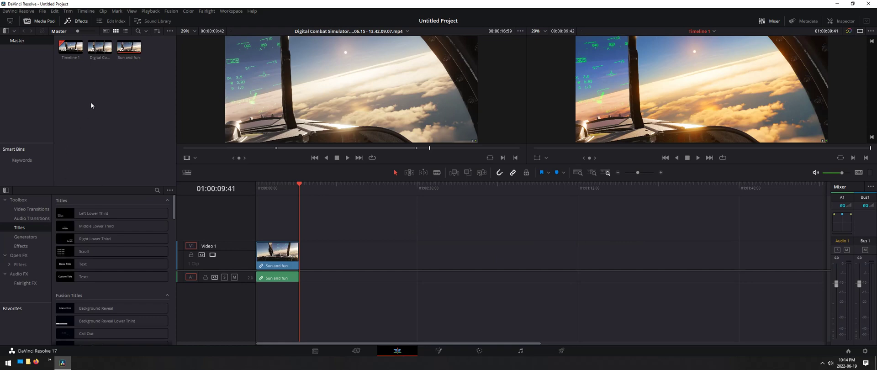